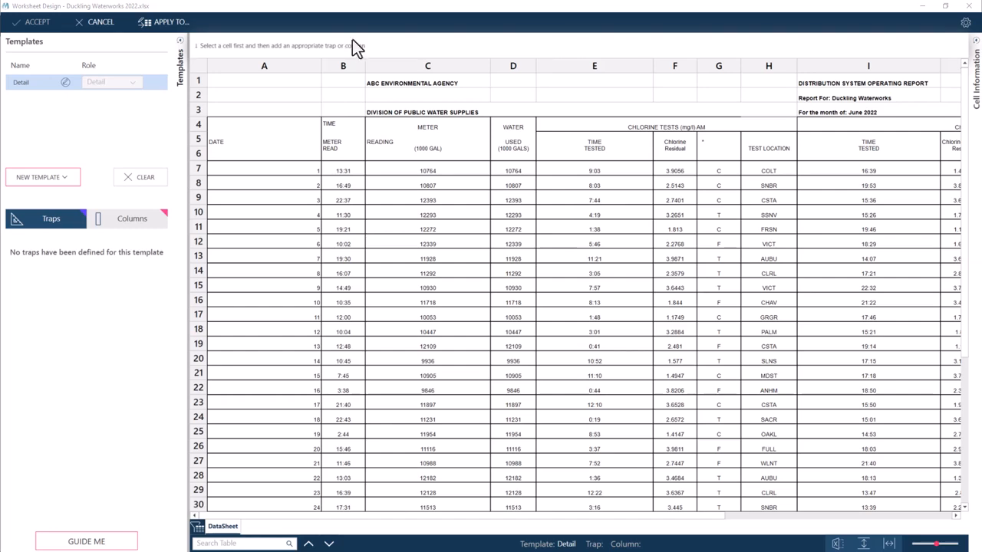
# - Examine the whole Duckling Waterworks report, from its headings down to the footer, with the template list collapsed
pyautogui.click(181, 42)
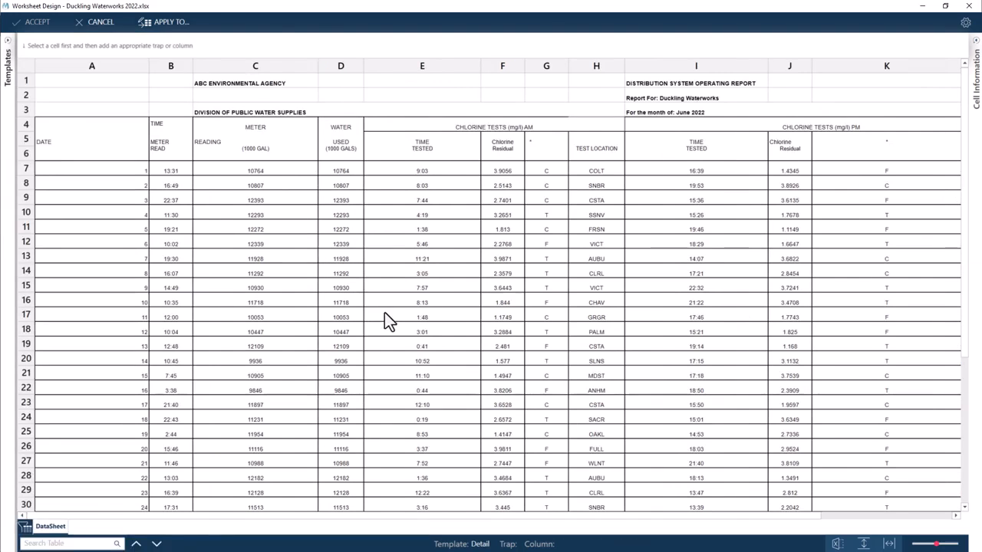
pyautogui.scroll(-5, 385, 313)
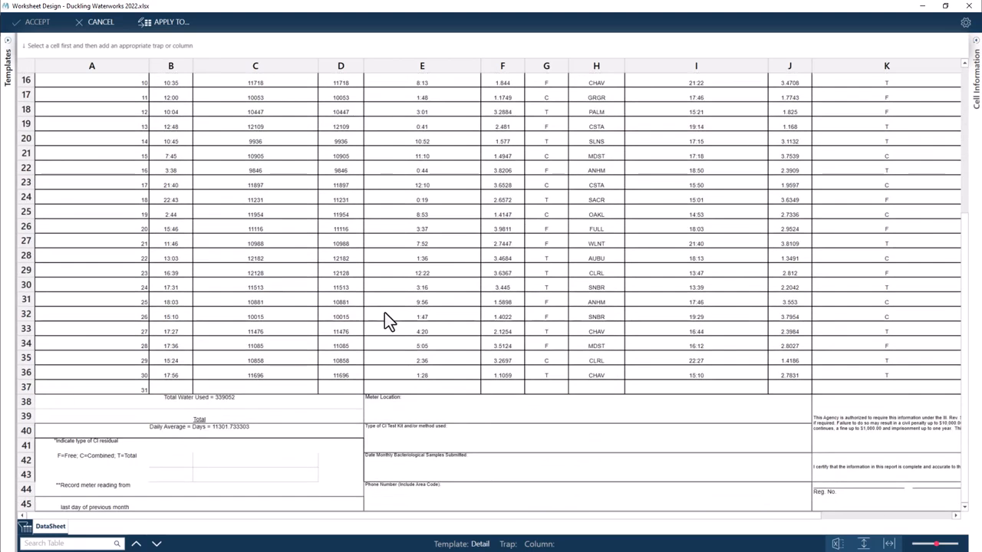
pyautogui.scroll(5, 385, 312)
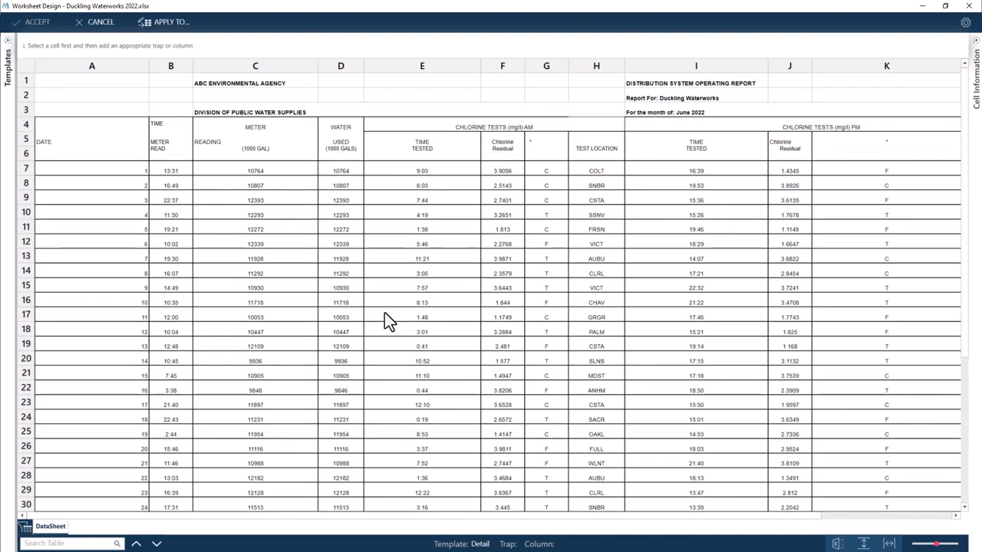
# - Auto-define the table using all of row 7, the first data row, as the sample
pyautogui.click(8, 58)
pyautogui.click(196, 170)
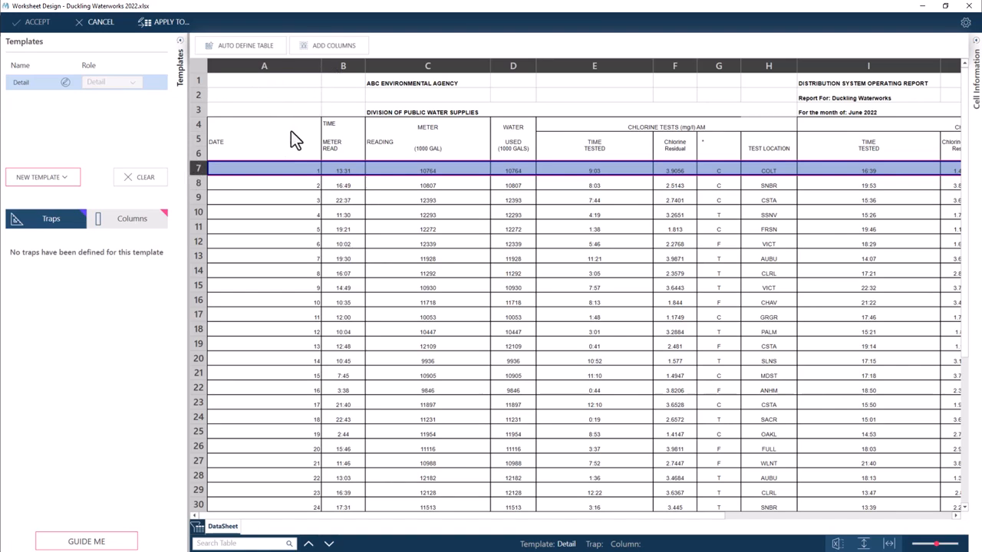
pyautogui.click(269, 172)
pyautogui.moveTo(347, 170); pyautogui.dragTo(400, 173)
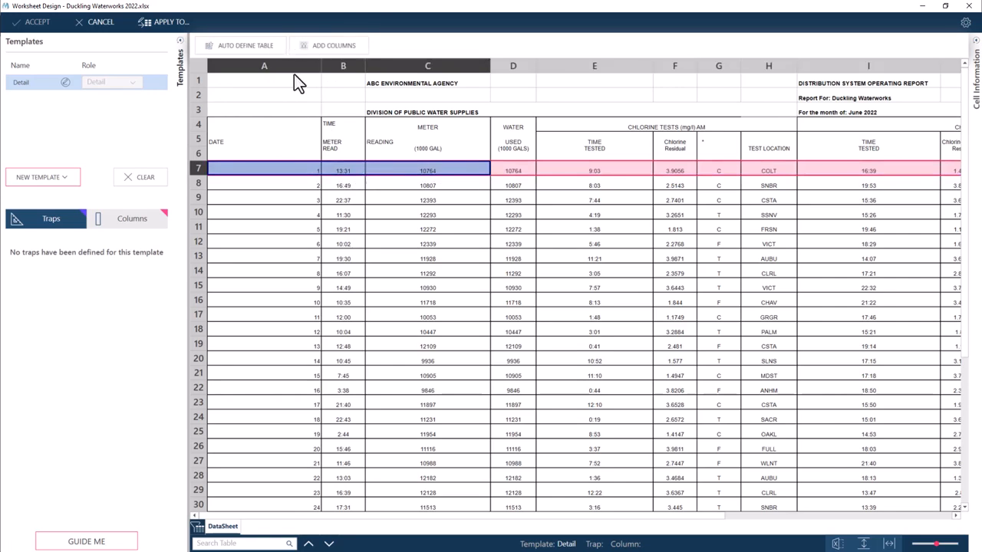
pyautogui.rightClick(304, 166)
pyautogui.click(316, 187)
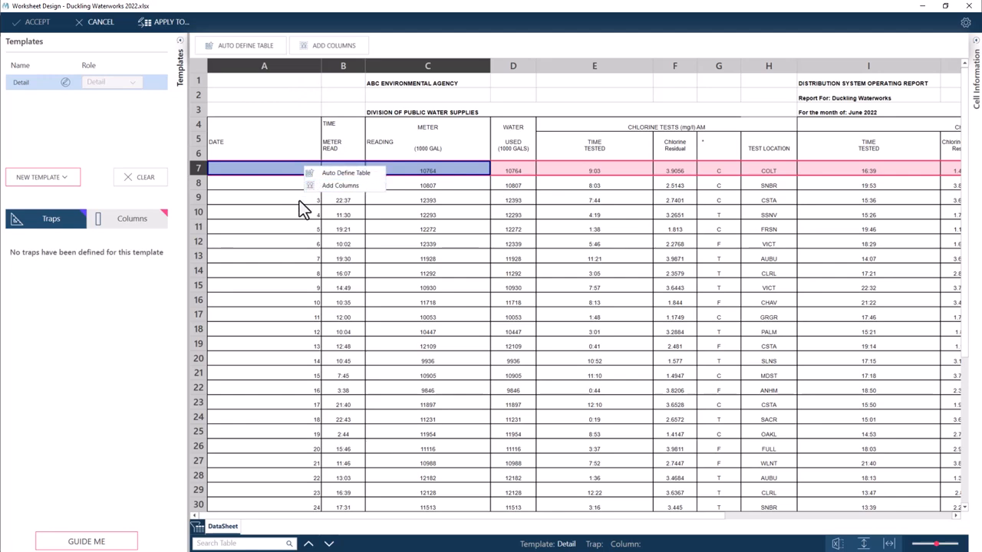
pyautogui.click(276, 50)
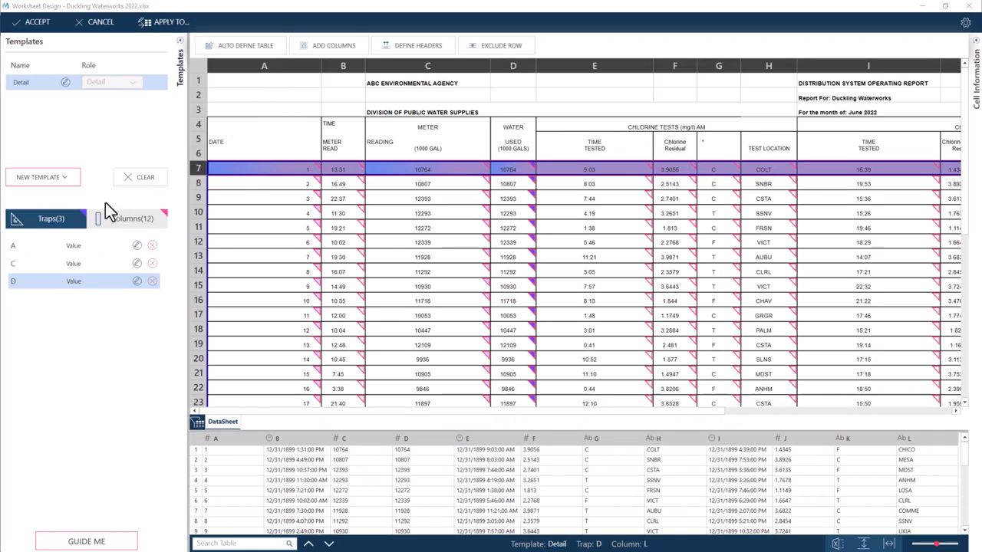
# - Inspect traps A, C and D of the Detail template and the cell value rule behind trap D
pyautogui.click(88, 246)
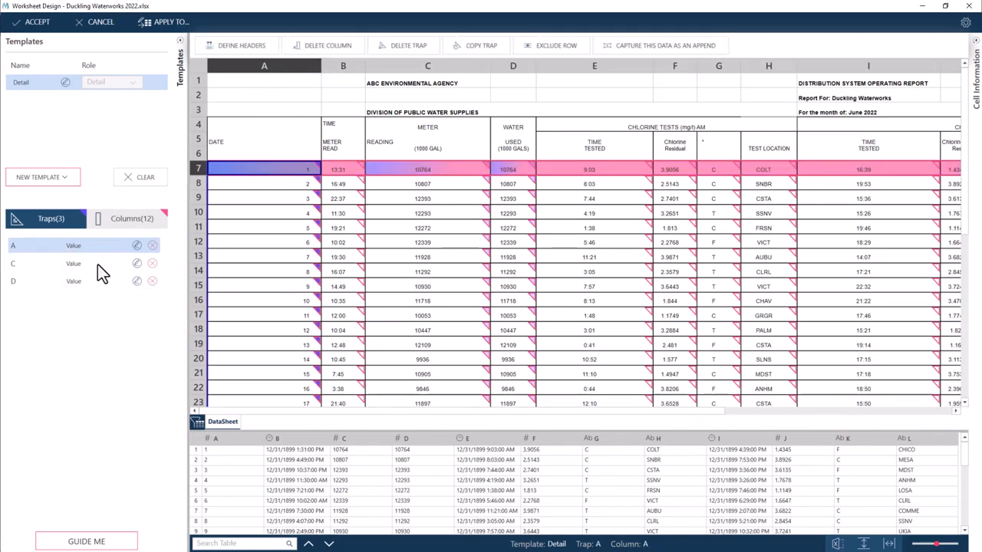
pyautogui.click(98, 264)
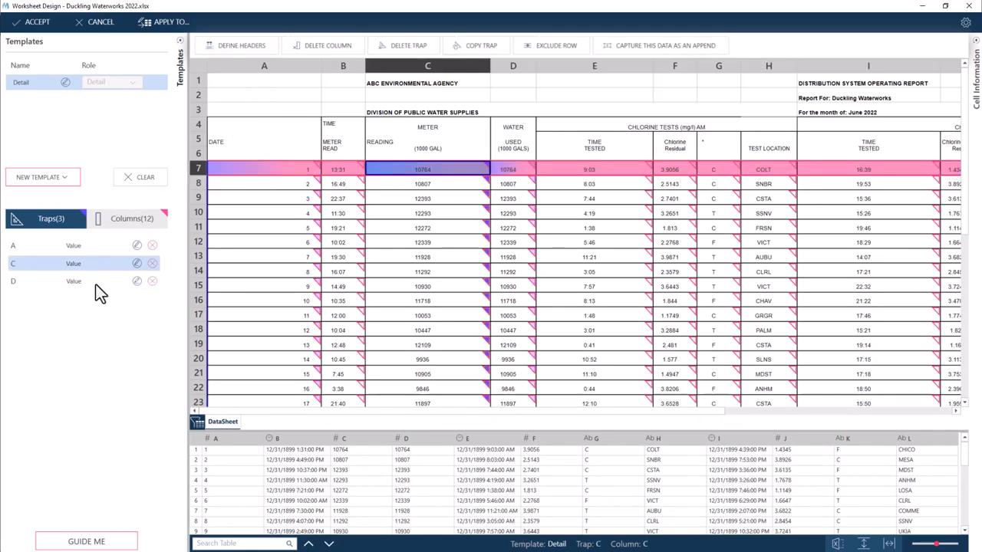
pyautogui.click(96, 283)
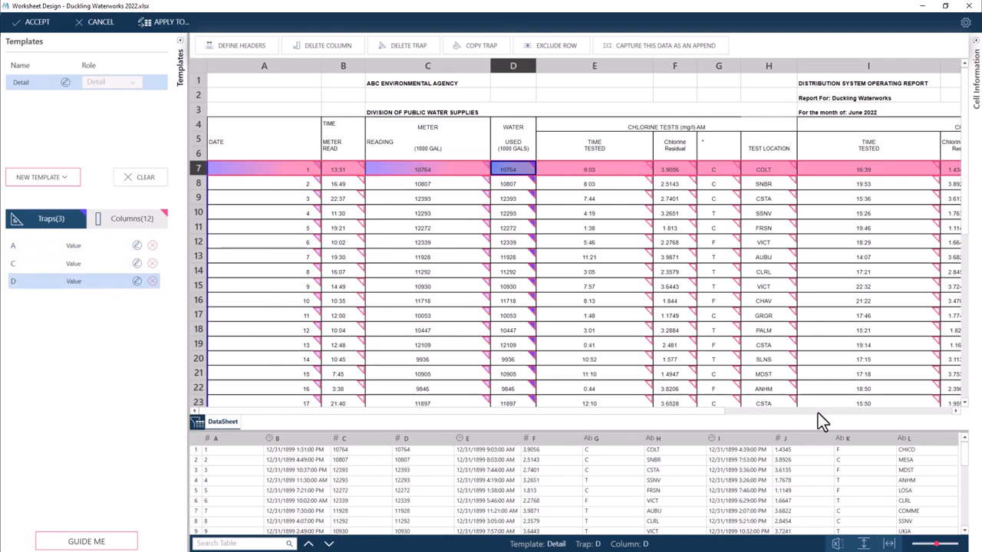
pyautogui.click(817, 413)
pyautogui.click(258, 413)
pyautogui.click(134, 284)
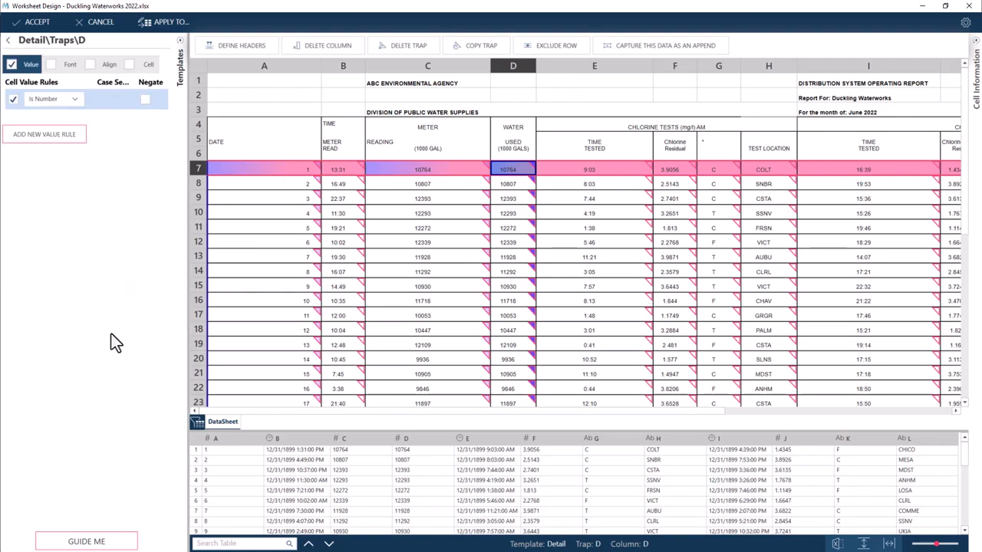
pyautogui.click(8, 48)
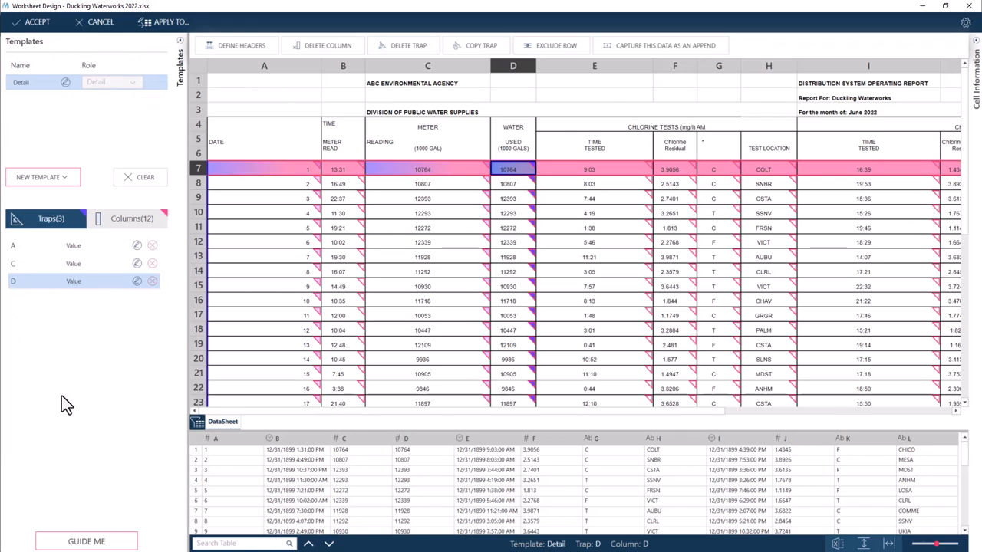
# - Check the template's column list and the name and data type options of column A
pyautogui.click(54, 245)
pyautogui.click(121, 224)
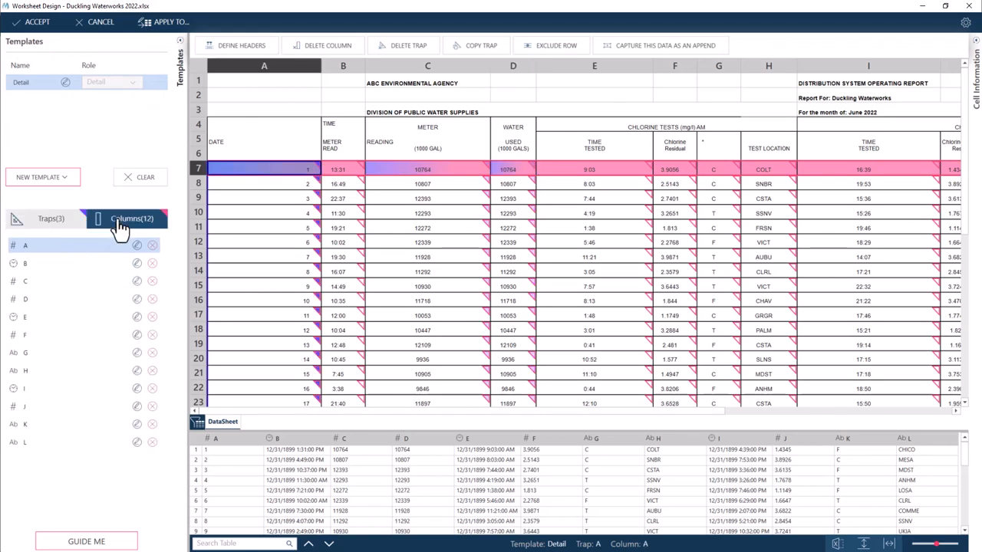
pyautogui.click(136, 247)
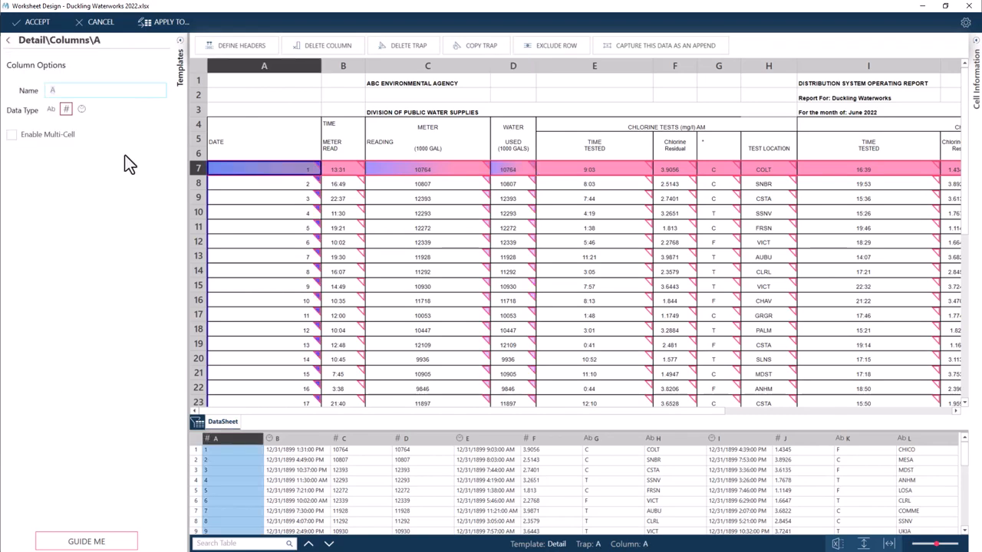
pyautogui.click(8, 41)
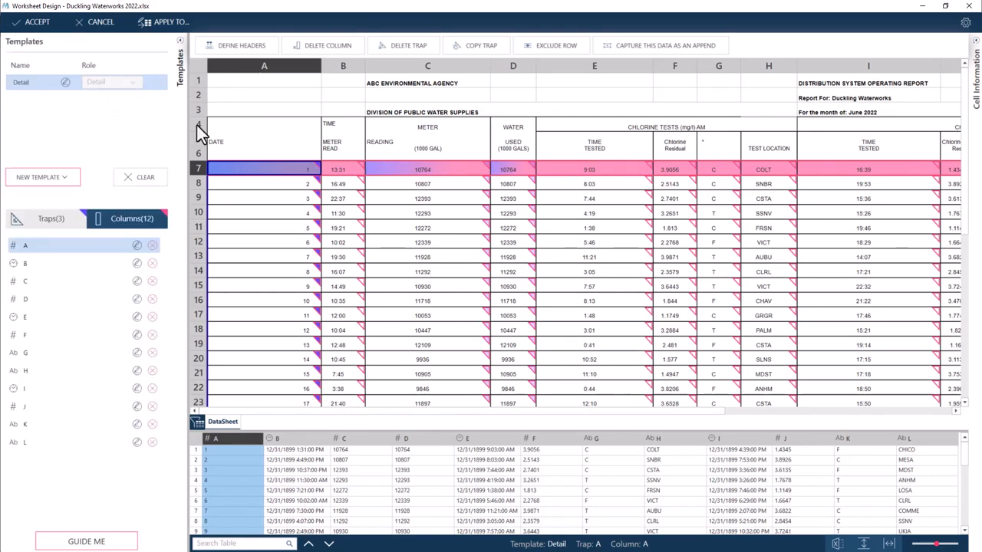
# - Define the column headers from rows 4 to 6 and compare them across the report and the data preview
pyautogui.moveTo(196, 124); pyautogui.dragTo(196, 158)
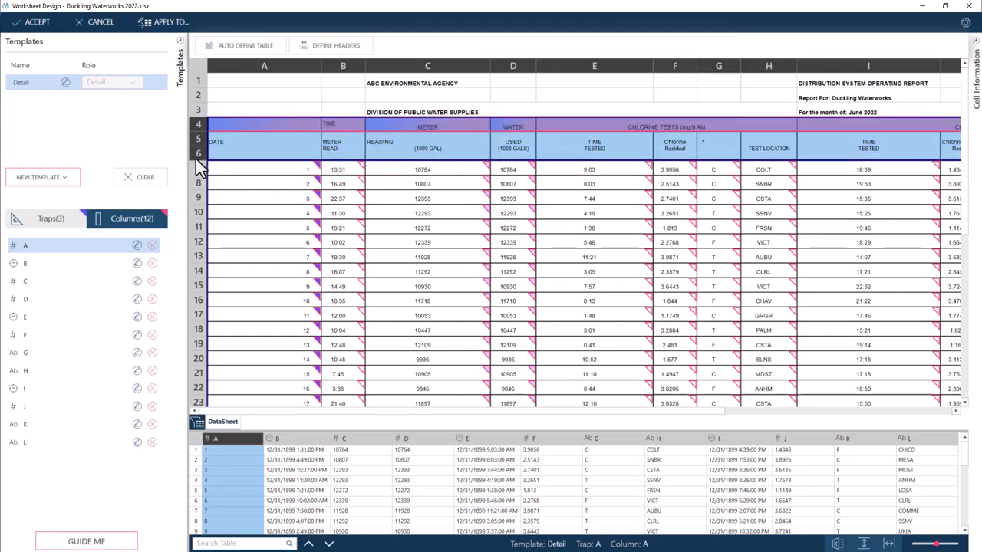
pyautogui.click(311, 49)
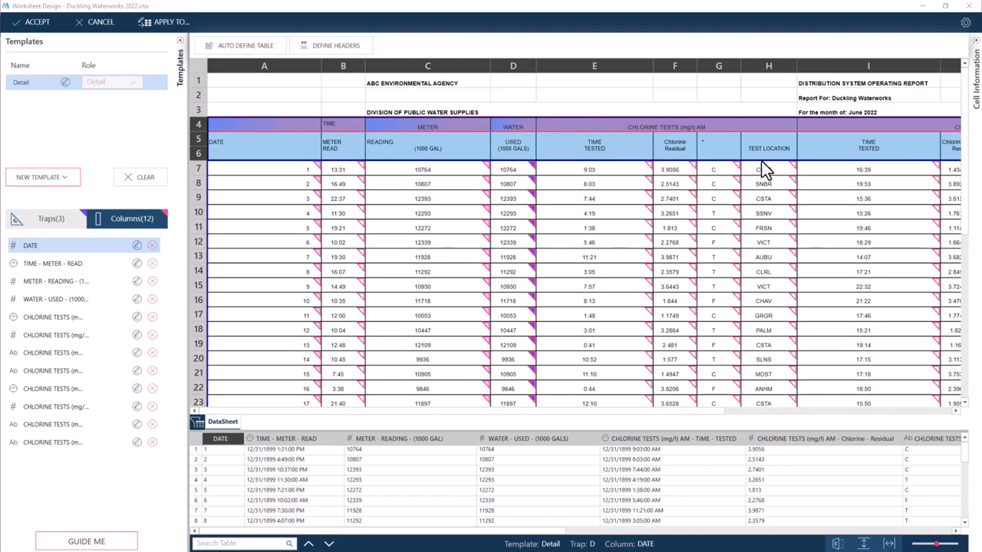
pyautogui.click(926, 412)
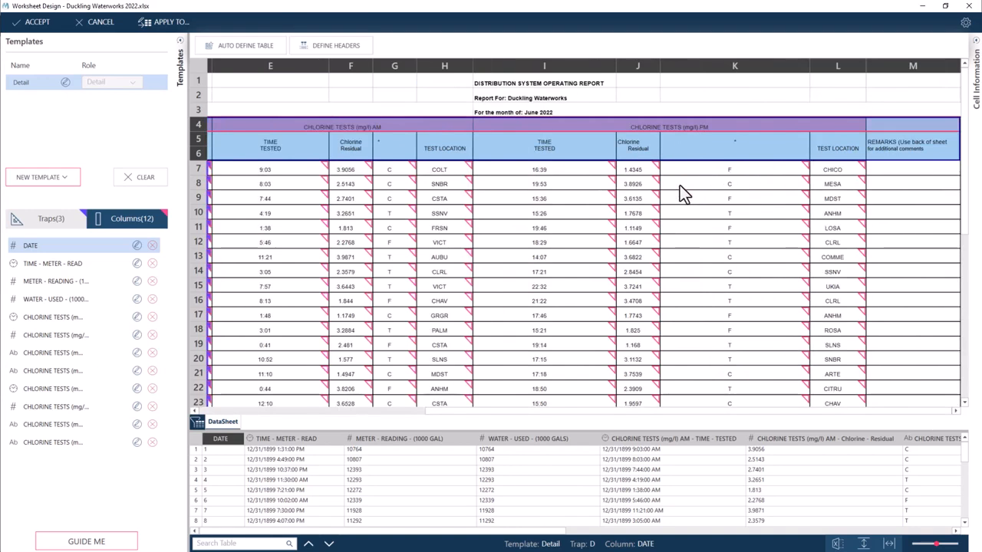
pyautogui.click(257, 414)
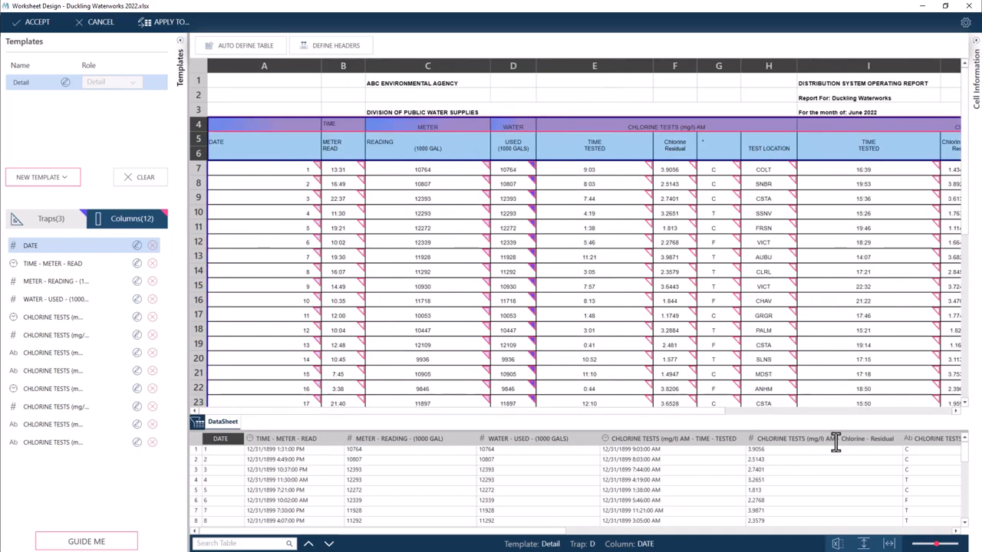
pyautogui.click(909, 532)
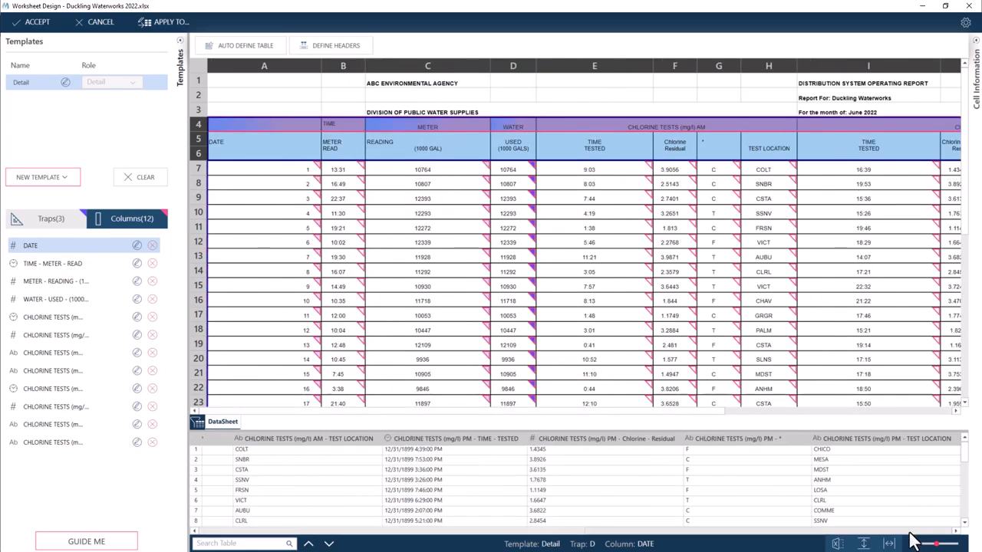
pyautogui.click(503, 532)
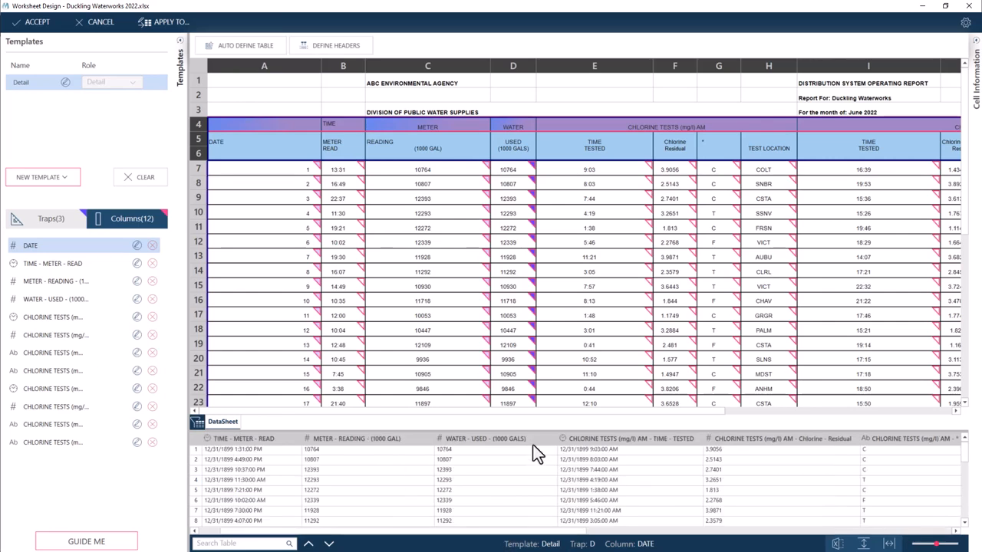
# - Clear all templates, traps and columns from the worksheet design
pyautogui.click(156, 181)
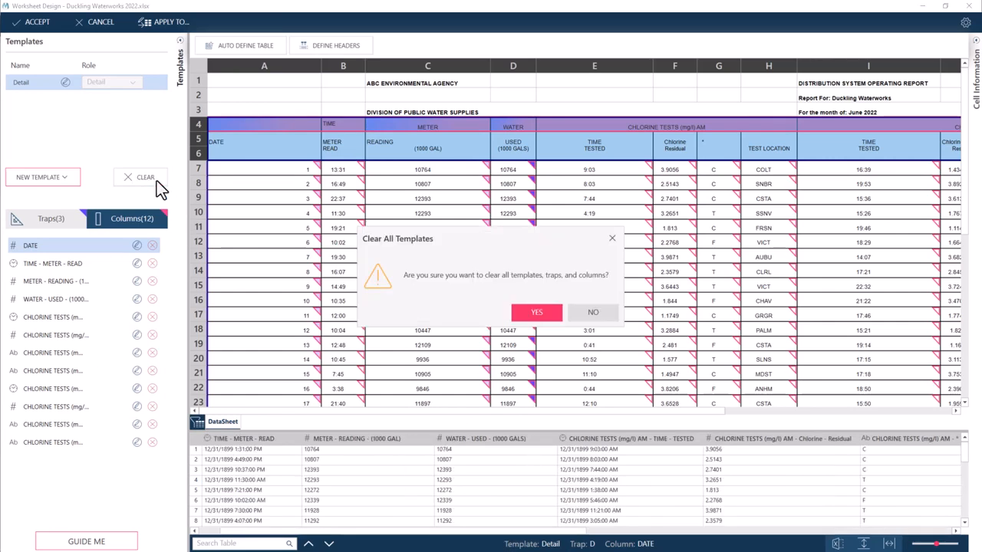
pyautogui.click(520, 313)
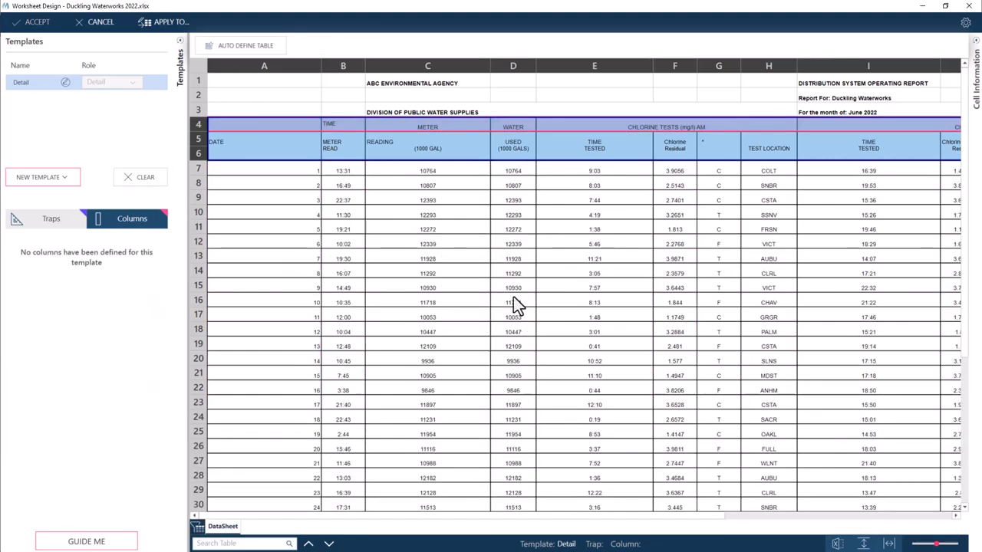
# - Auto-define a table from cells A7 to C7 only and define its headers from rows 4 to 6
pyautogui.click(295, 170)
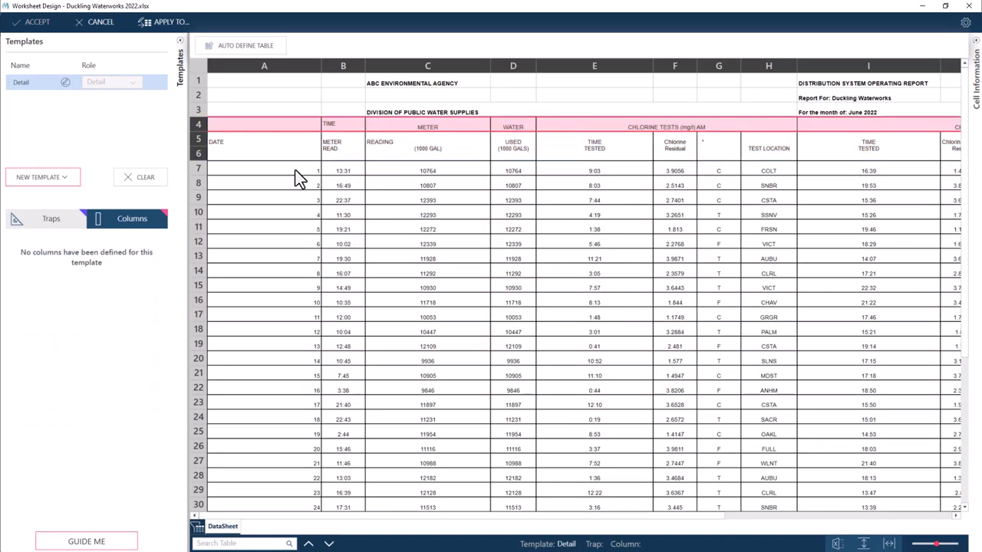
pyautogui.click(402, 169)
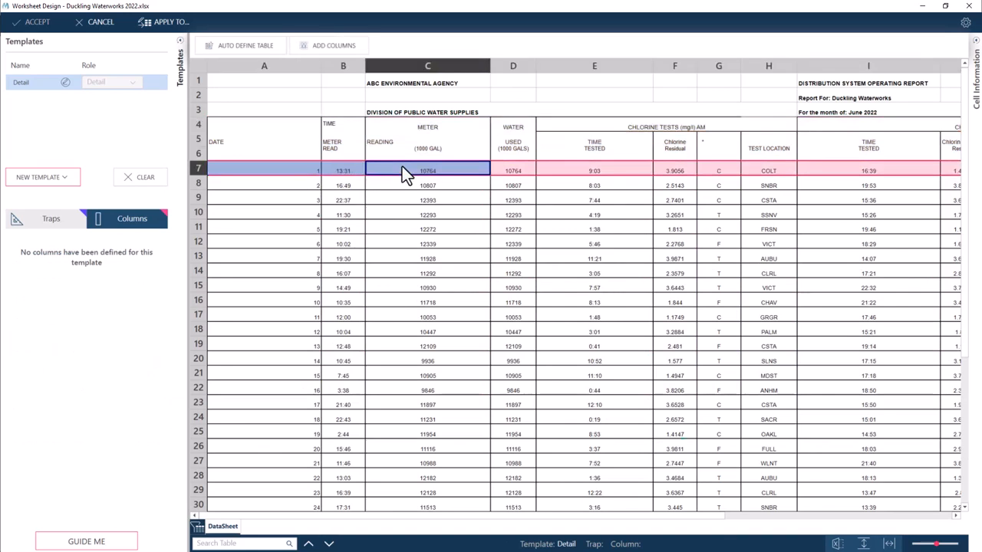
pyautogui.click(276, 49)
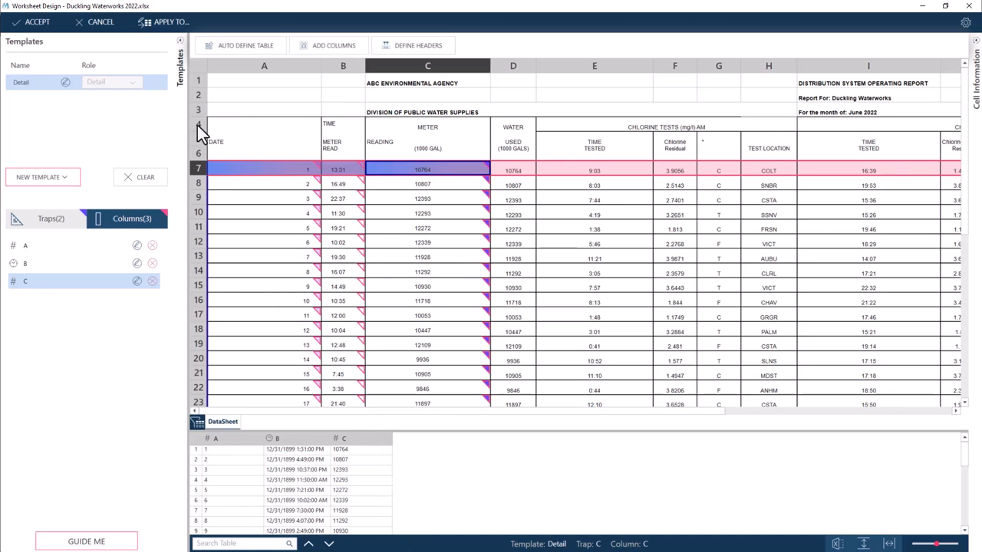
pyautogui.moveTo(197, 125); pyautogui.dragTo(195, 159)
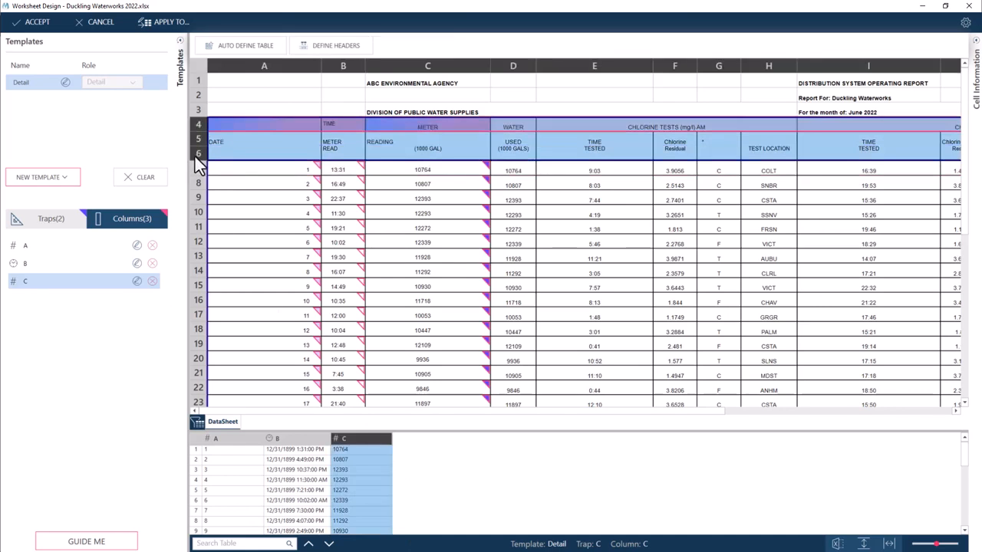
pyautogui.click(304, 48)
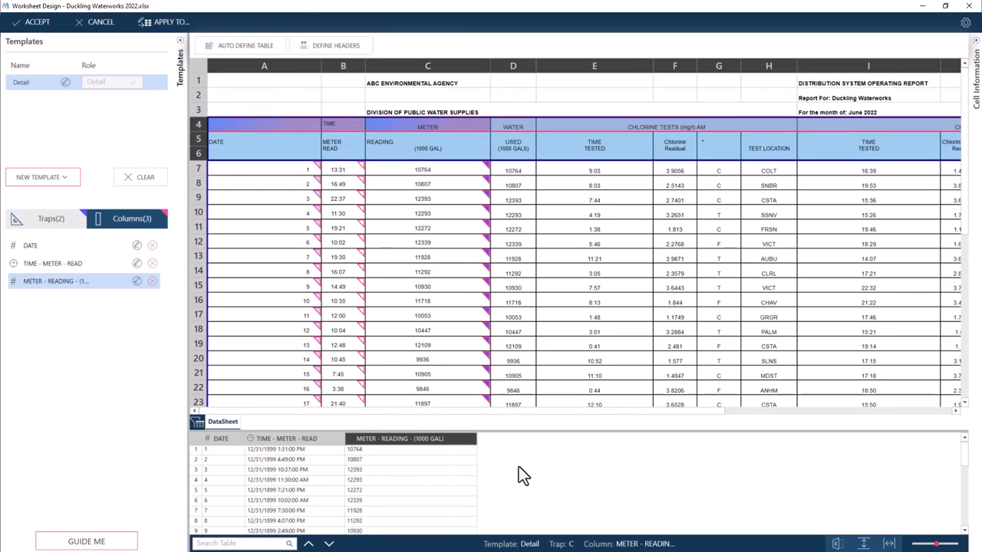
# - Auto-define the table again using all of row 8, agreeing to replace the current templates and columns
pyautogui.click(197, 184)
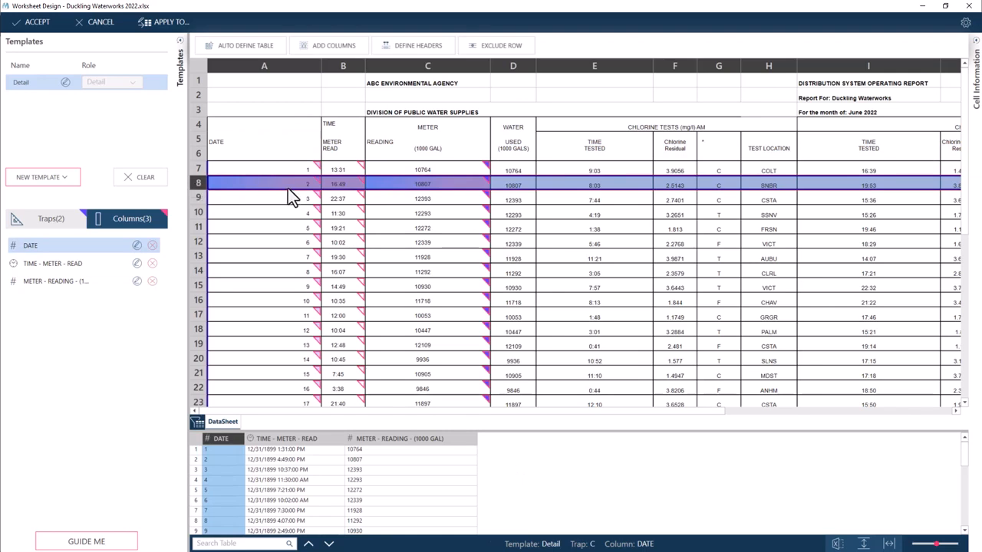
pyautogui.click(276, 47)
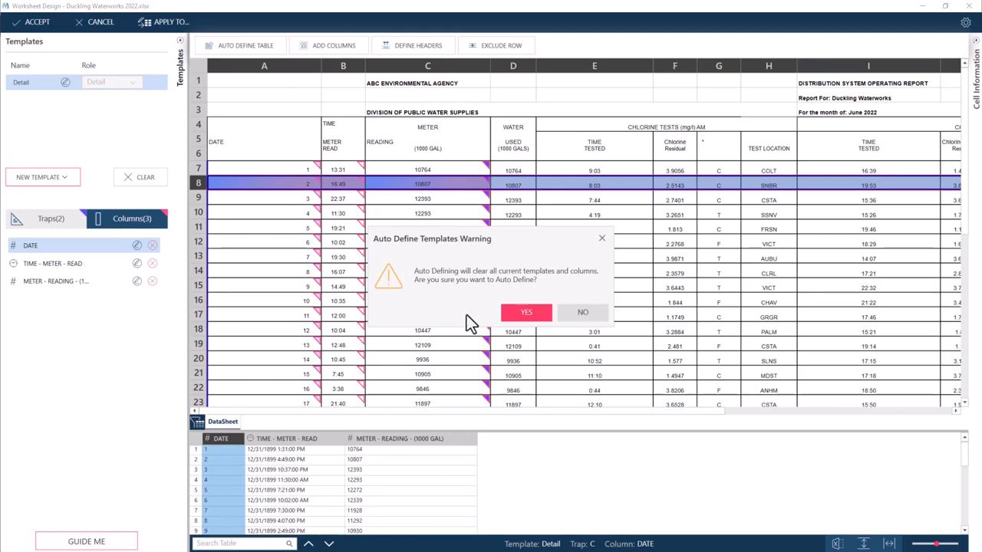
pyautogui.click(524, 315)
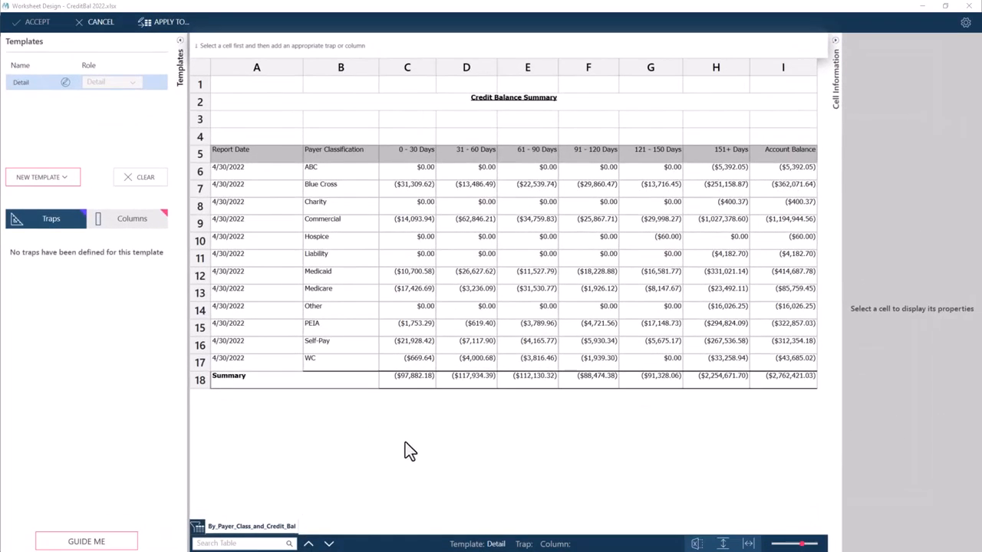
# - In the CreditBal 2022 worksheet, define the table's trap and columns from row 6 and its column headers from row 5
pyautogui.click(201, 172)
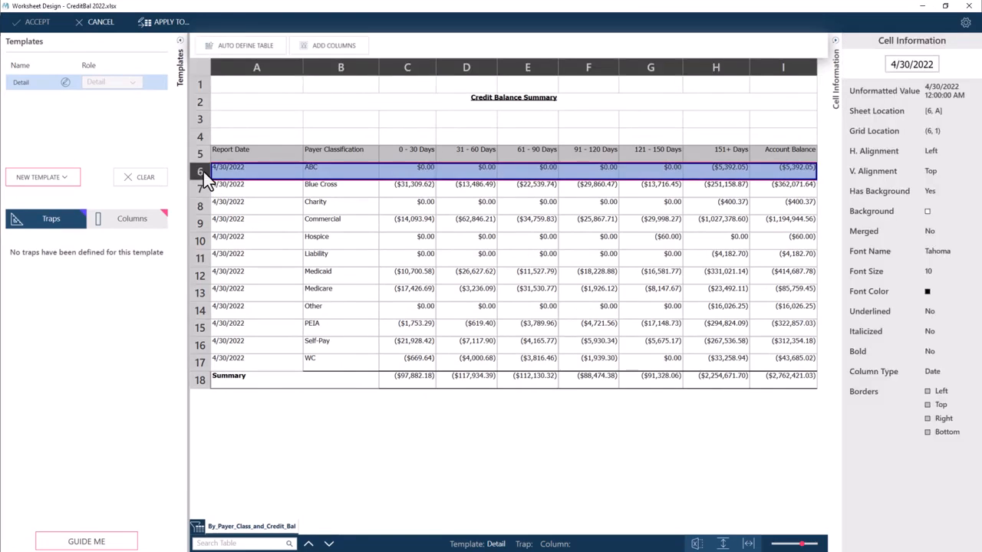
pyautogui.click(321, 47)
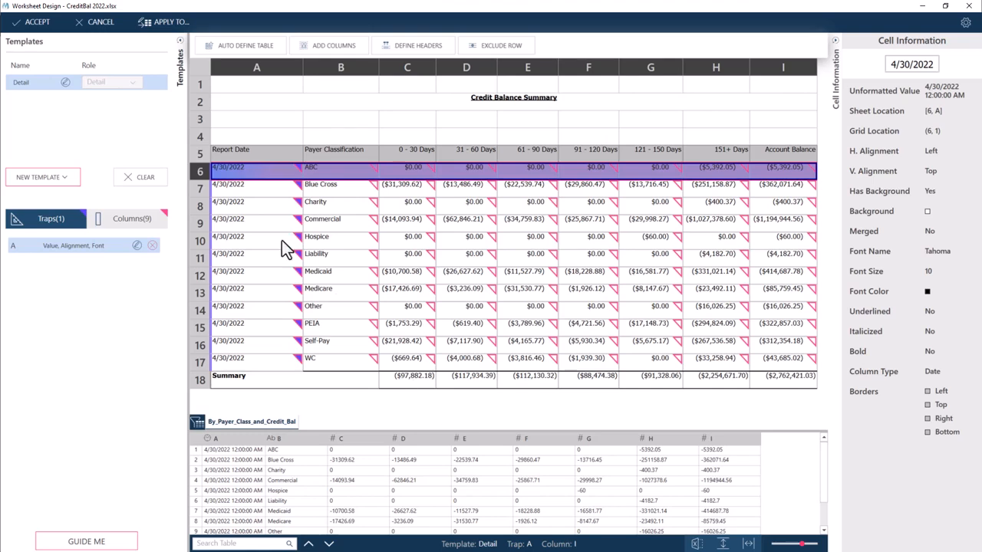
pyautogui.click(200, 152)
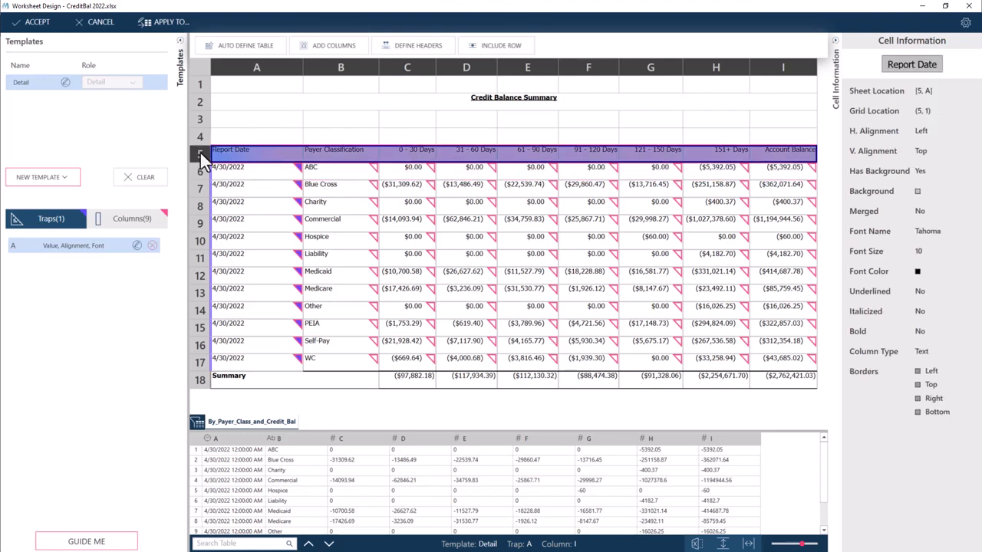
pyautogui.click(416, 48)
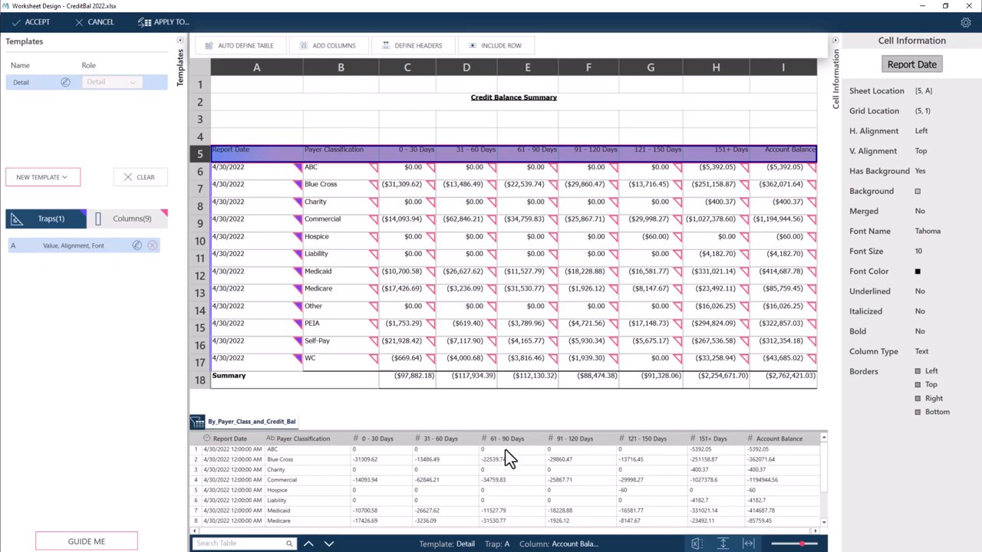
# - Clear all templates, traps and columns, and add columns with their trap from cells A6 to C6 only
pyautogui.click(162, 178)
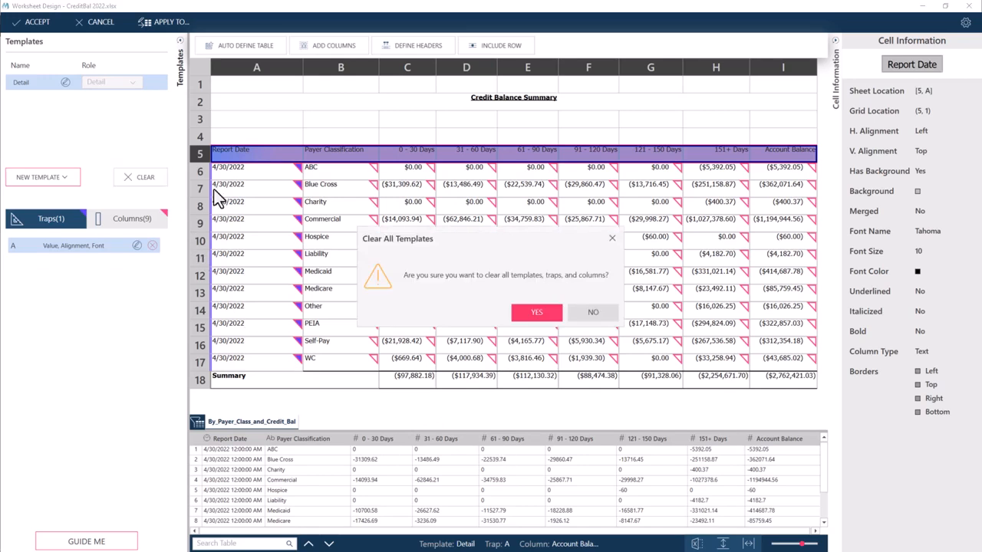
pyautogui.click(524, 312)
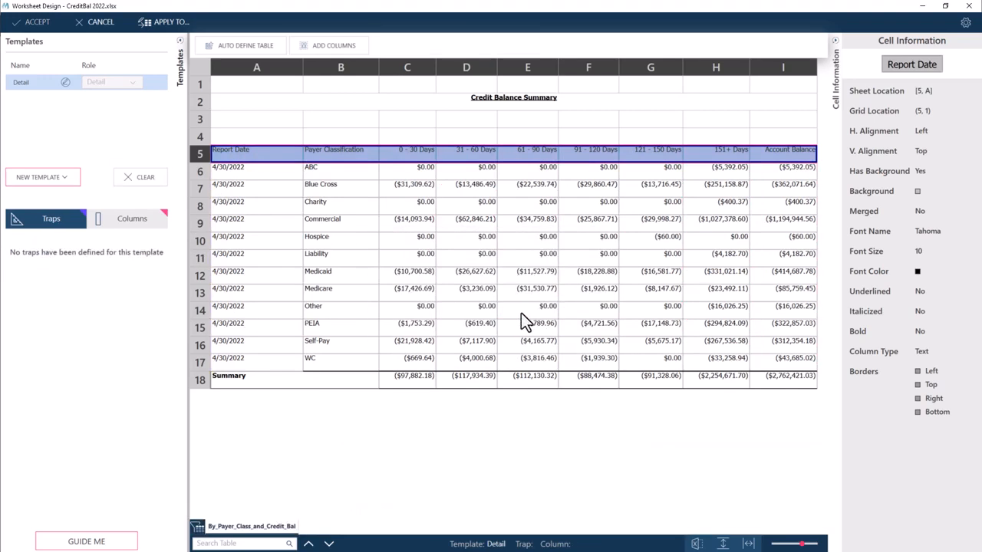
pyautogui.click(245, 173)
pyautogui.keyDown('shift'); pyautogui.click(325, 174); pyautogui.keyUp('shift')
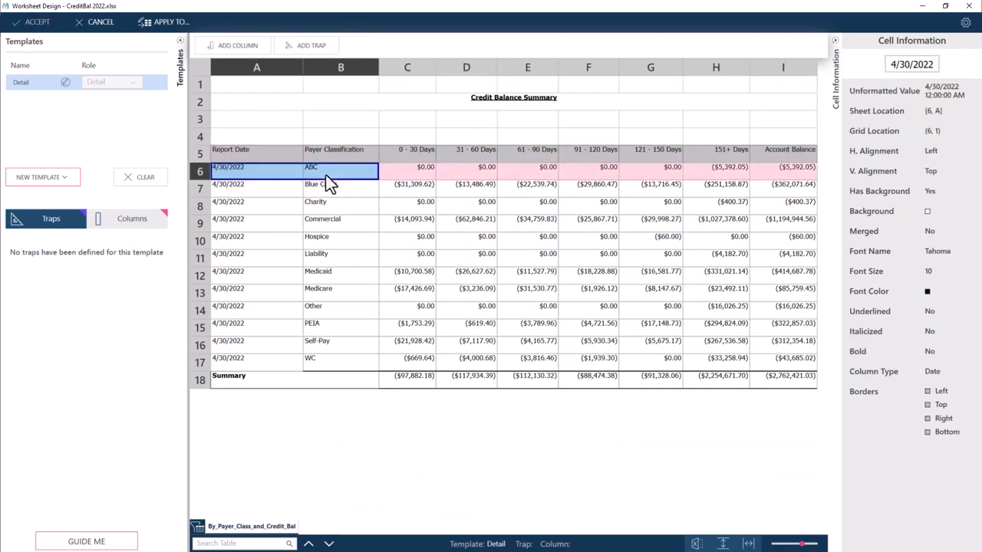
pyautogui.keyDown('shift'); pyautogui.click(407, 175); pyautogui.keyUp('shift')
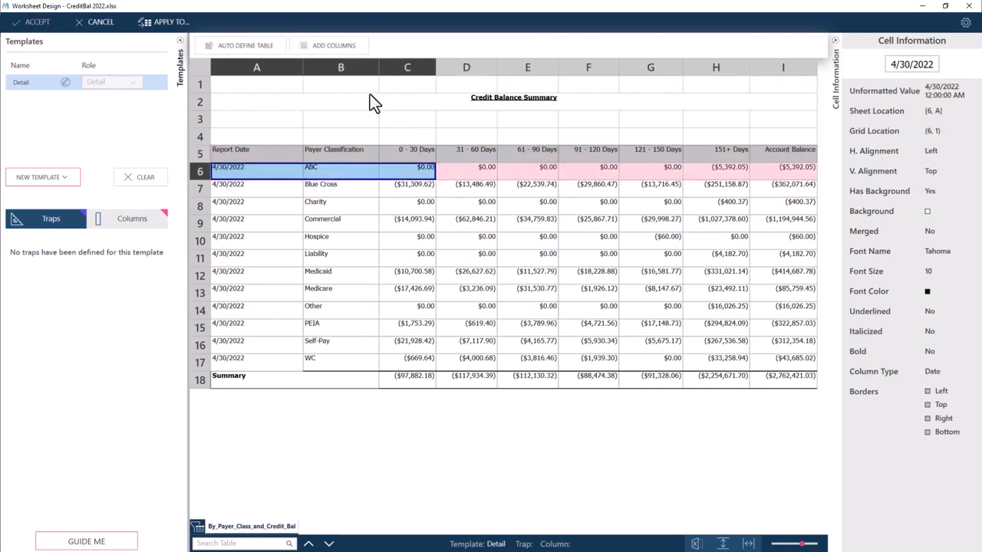
pyautogui.click(355, 47)
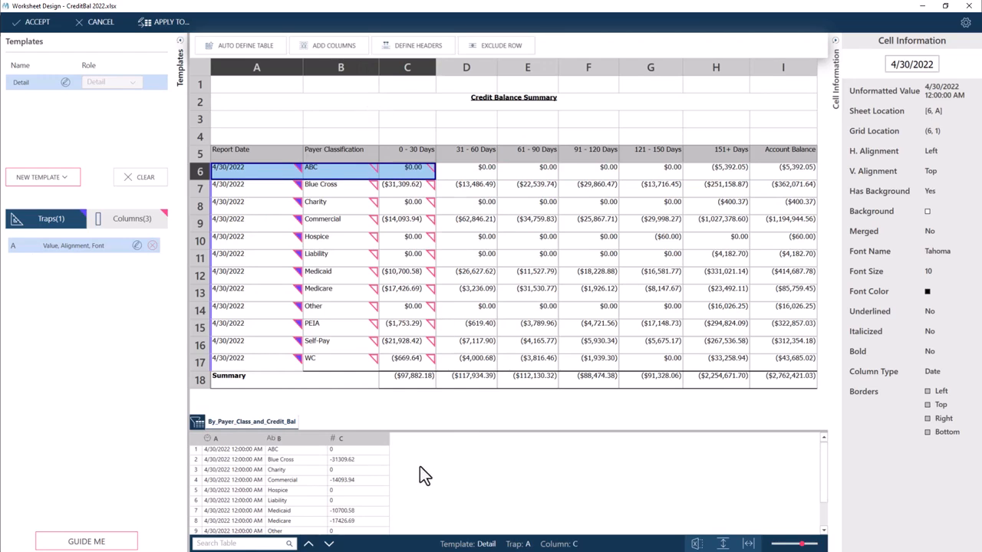
# - Add columns from the non-adjacent cells E6 and G6, and define the column headers from row 5
pyautogui.click(535, 170)
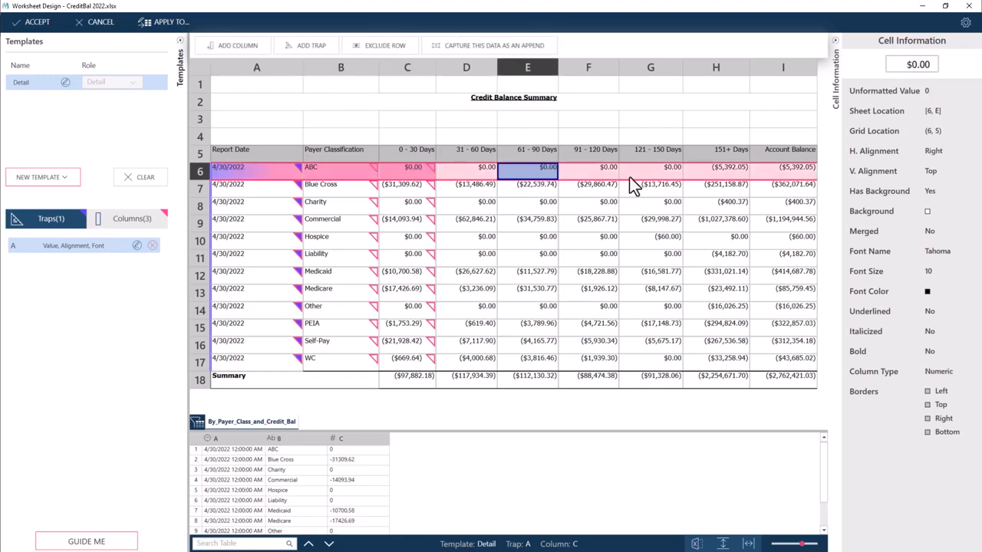
pyautogui.keyDown('ctrl'); pyautogui.click(654, 173); pyautogui.keyUp('ctrl')
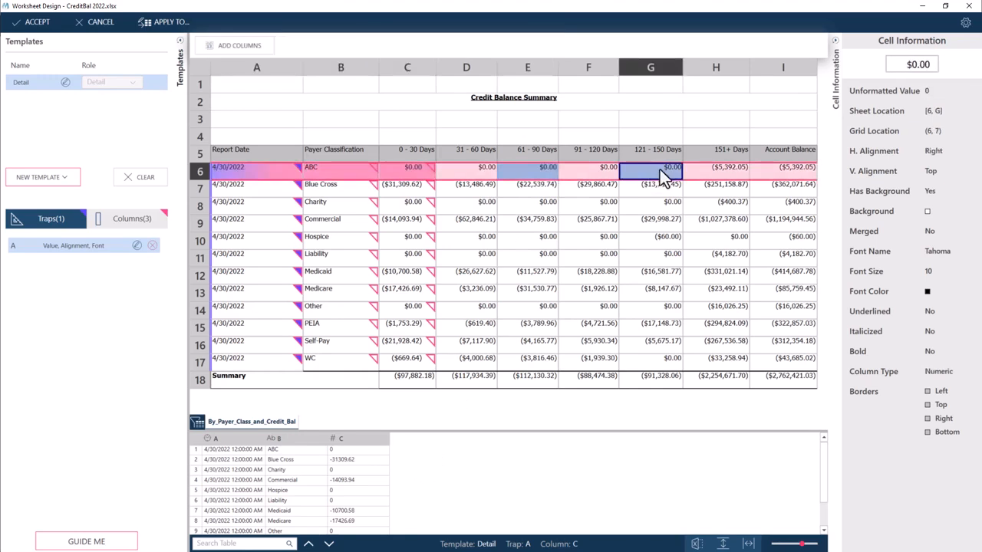
pyautogui.click(264, 44)
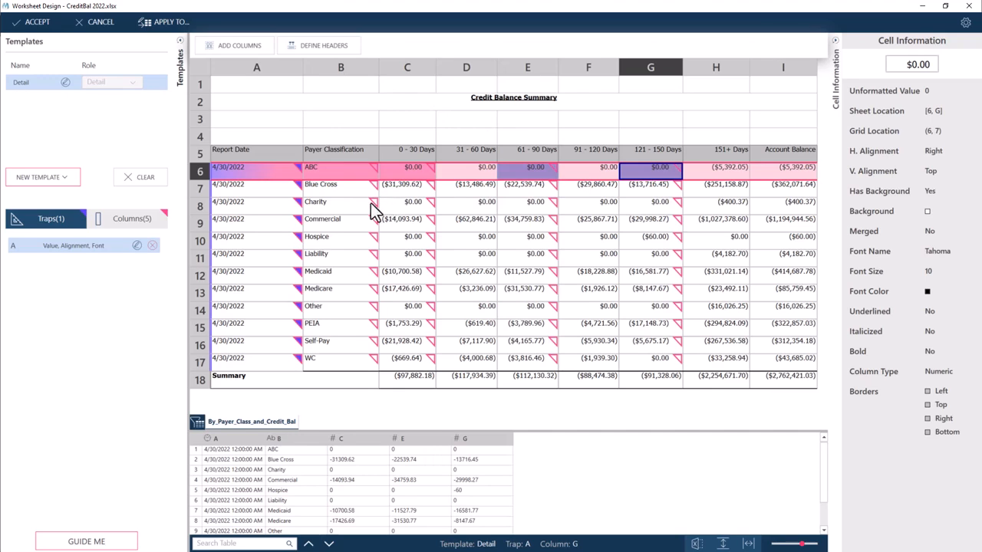
pyautogui.click(200, 153)
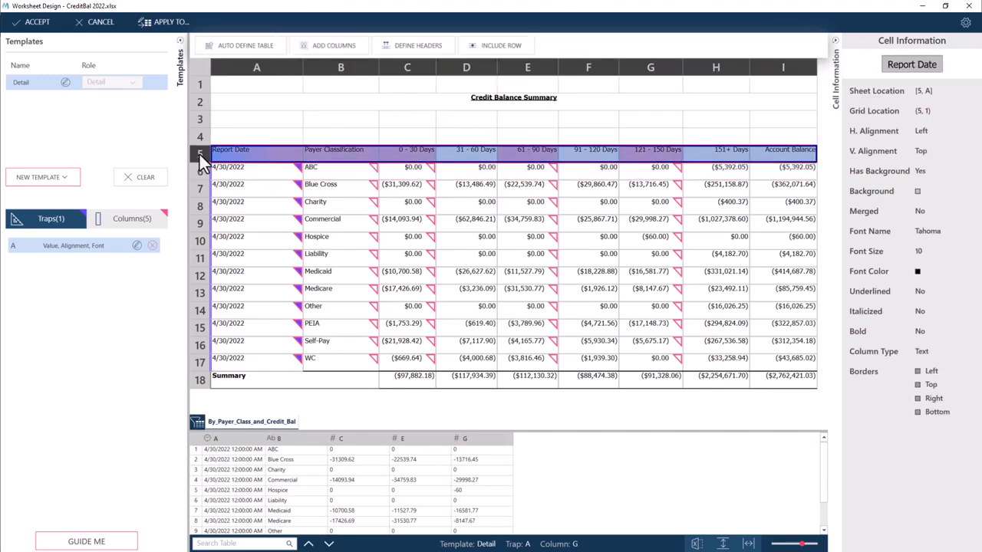
pyautogui.click(410, 47)
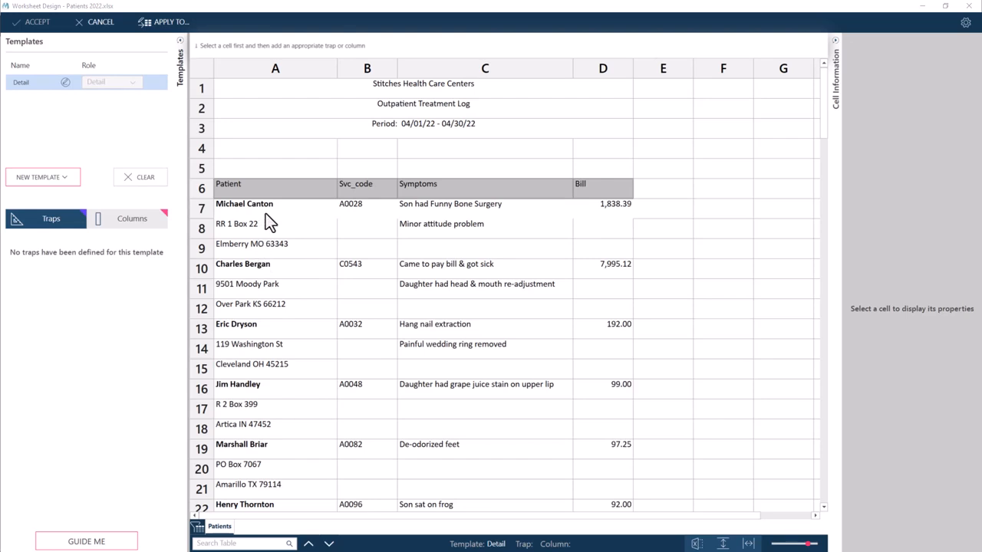
# - In the Patients 2022 worksheet, extend the sample region to rows 7 to 9 and add a trap and column on cell A7
pyautogui.click(287, 216)
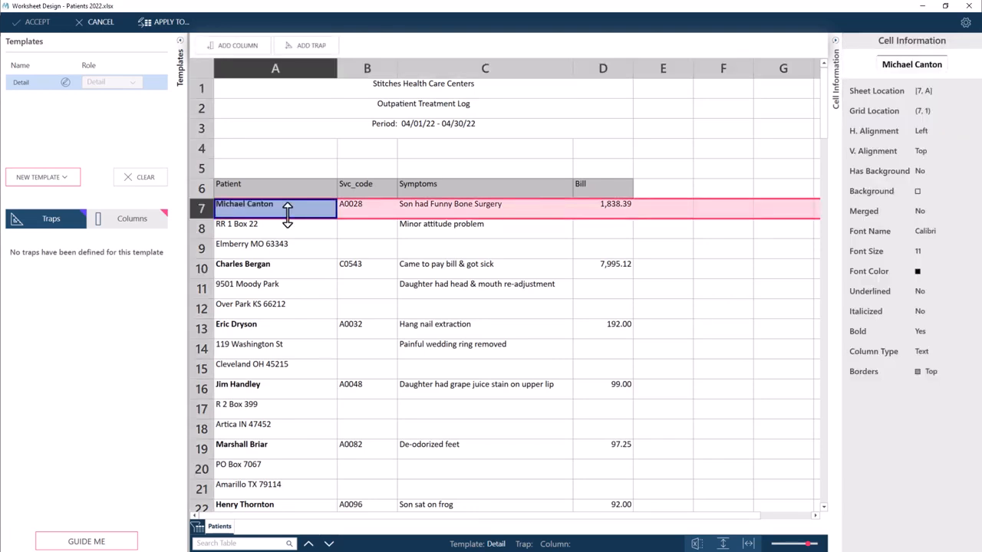
pyautogui.moveTo(287, 219); pyautogui.dragTo(289, 250)
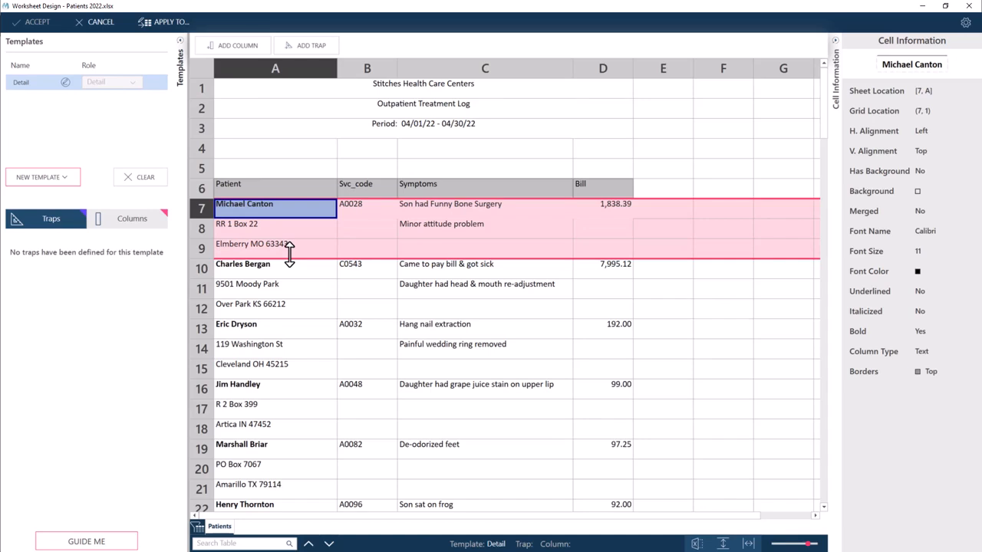
pyautogui.click(331, 48)
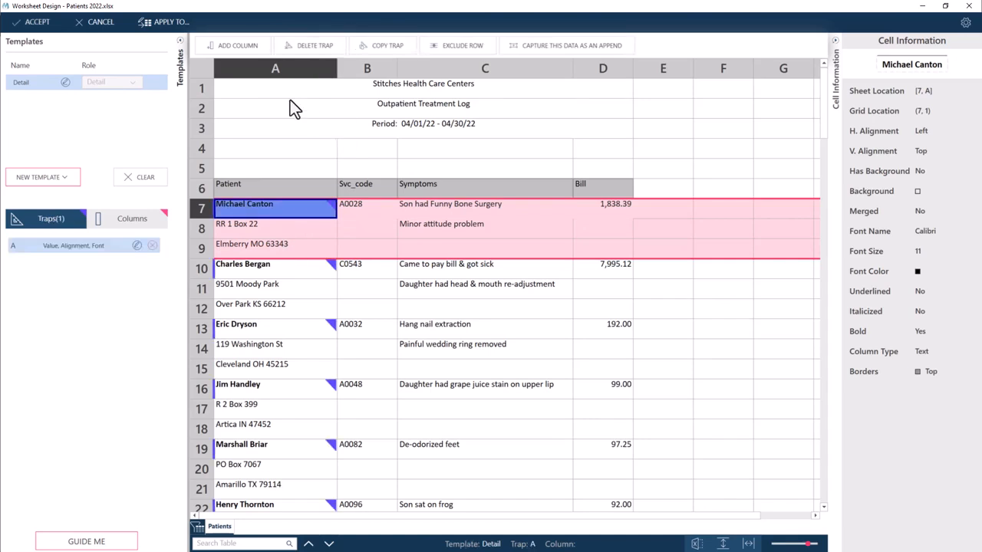
pyautogui.click(259, 47)
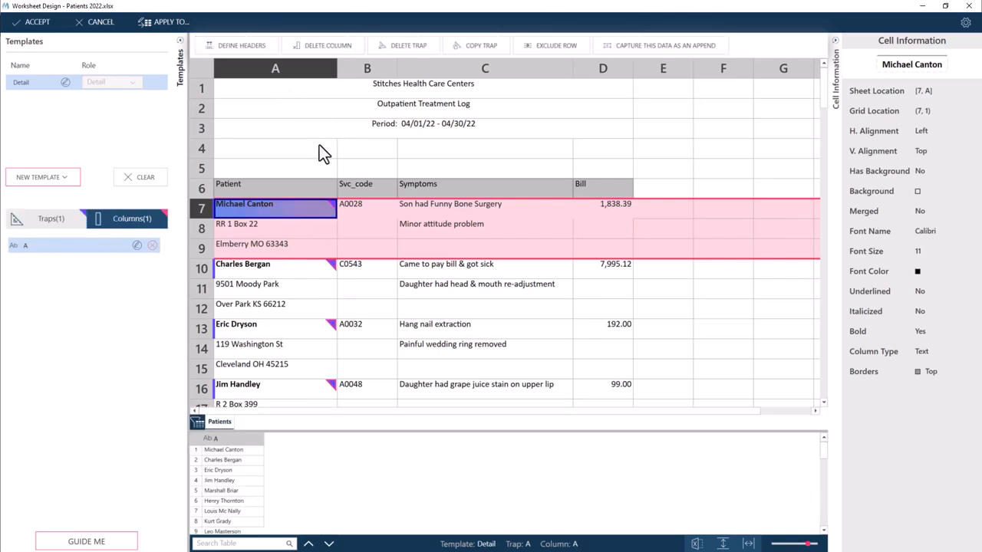
# - Add the symptom cells C7 and C8 one at a time as separate columns
pyautogui.click(486, 204)
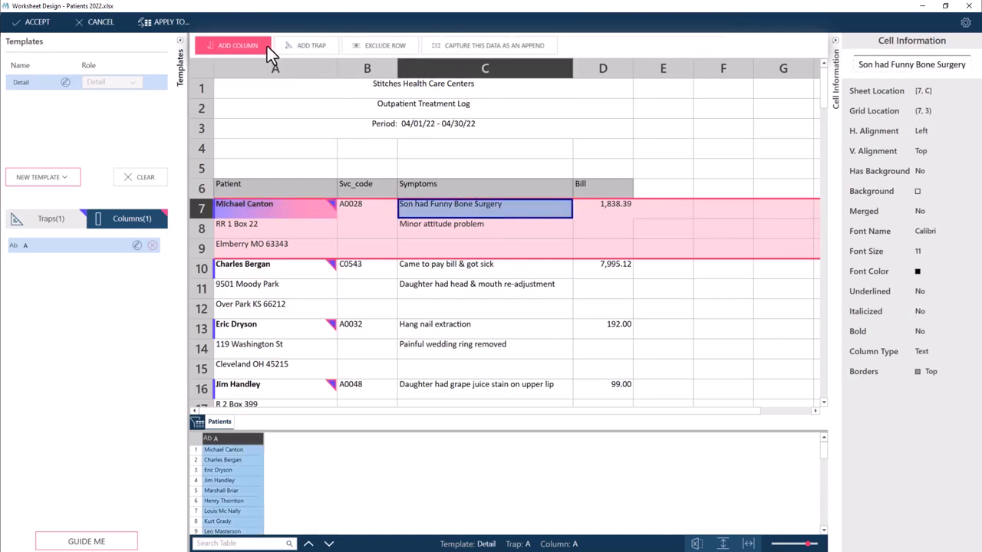
pyautogui.click(432, 229)
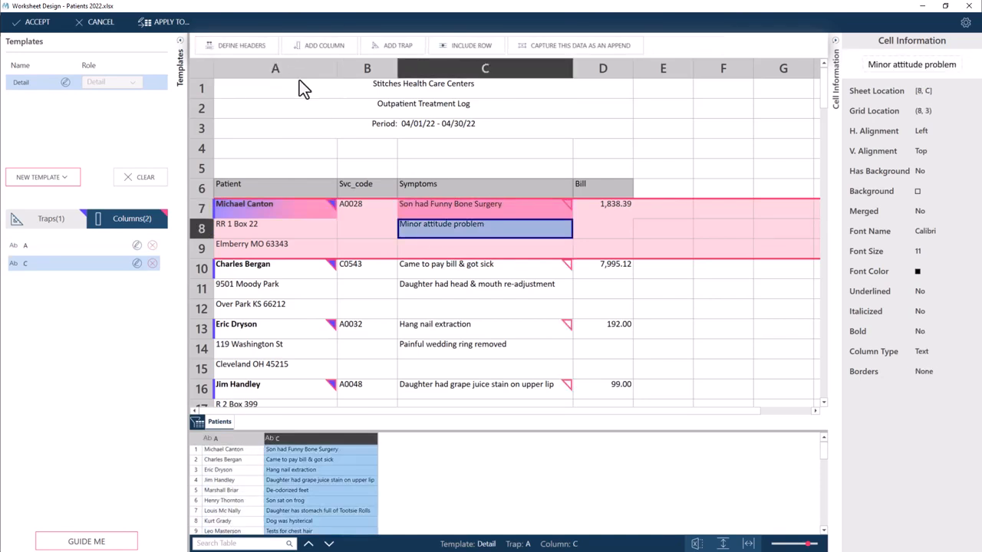
pyautogui.click(321, 46)
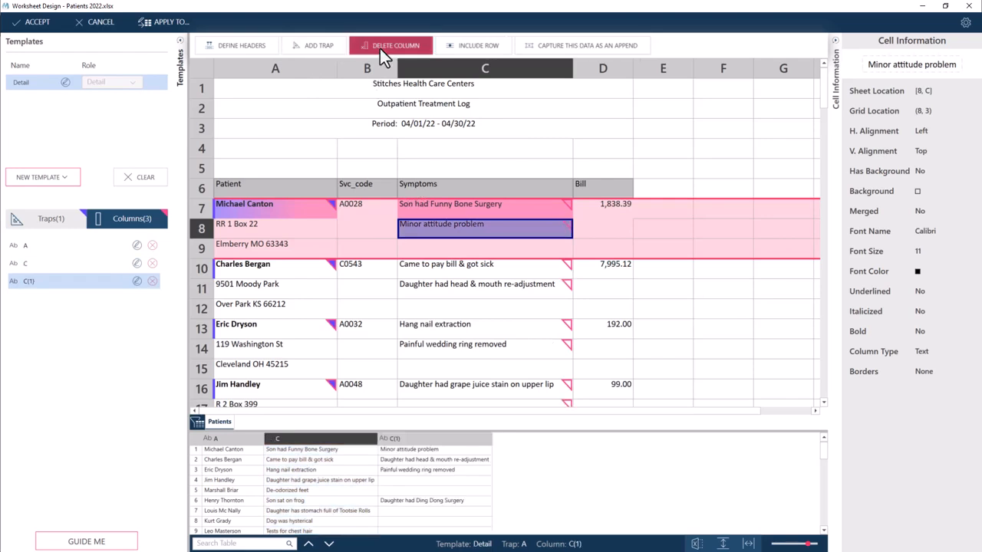
# - Delete the two symptom columns defined on cells C8 and C7
pyautogui.click(380, 49)
pyautogui.click(441, 214)
pyautogui.click(374, 51)
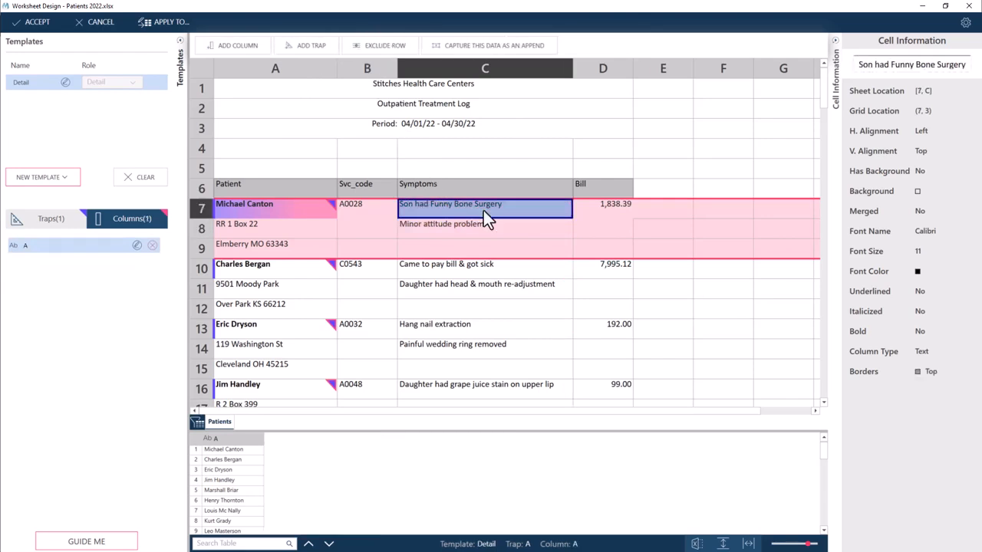
# - Add both symptom columns at once from the cell range C7 to C8
pyautogui.moveTo(507, 208); pyautogui.dragTo(506, 231)
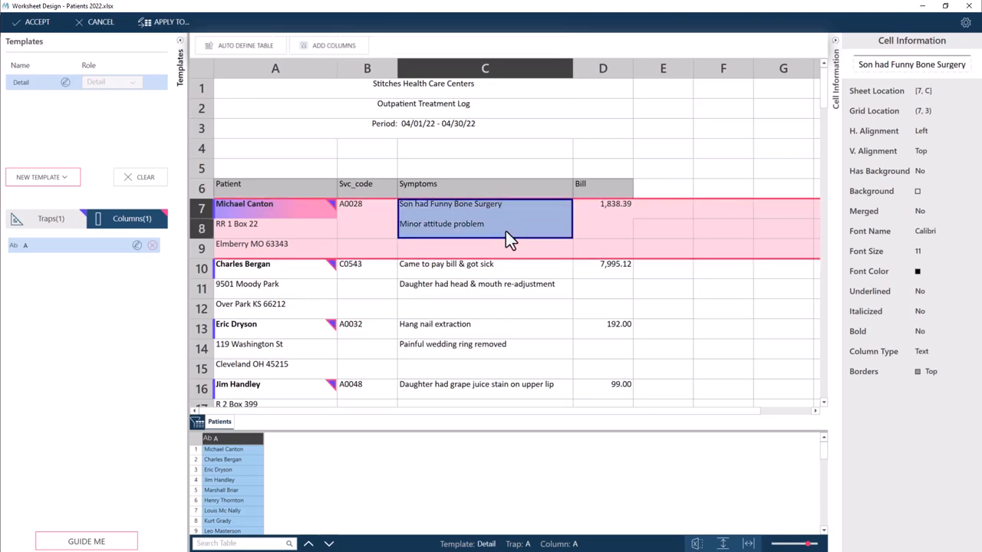
pyautogui.click(363, 42)
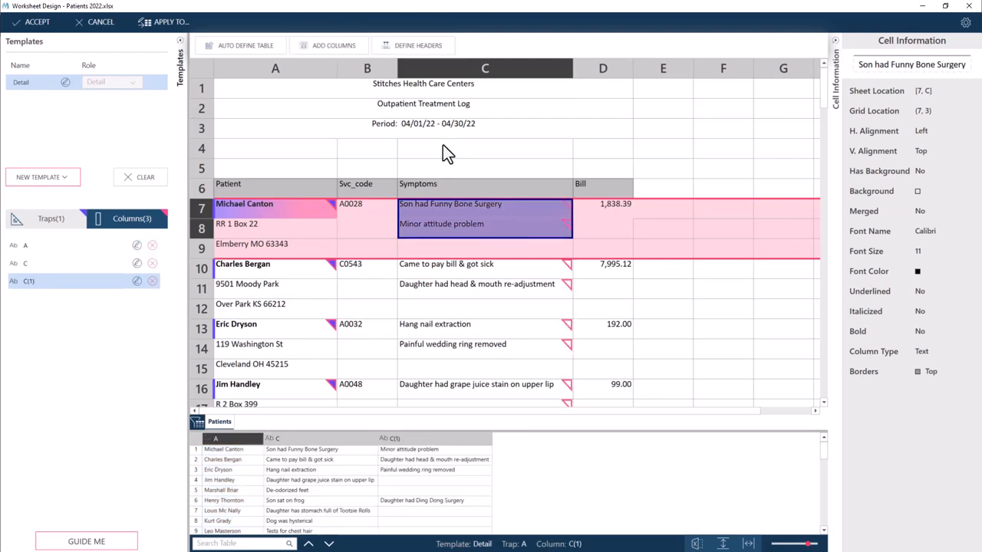